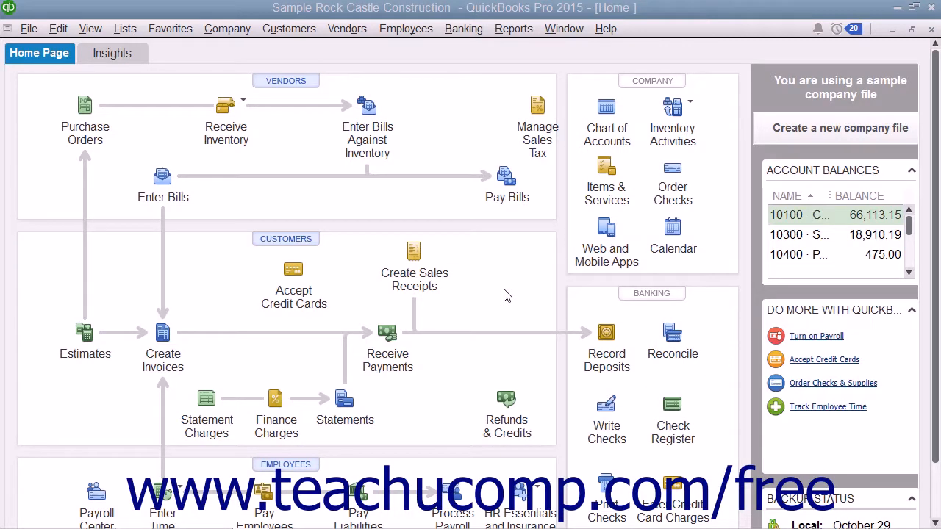
Step: Start a sales tax payment and choose 10100 · Checking as the account to pay from
{"action": "left_click", "coordinate": [348, 31]}
{"action": "mouse_move", "coordinate": [415, 110]}
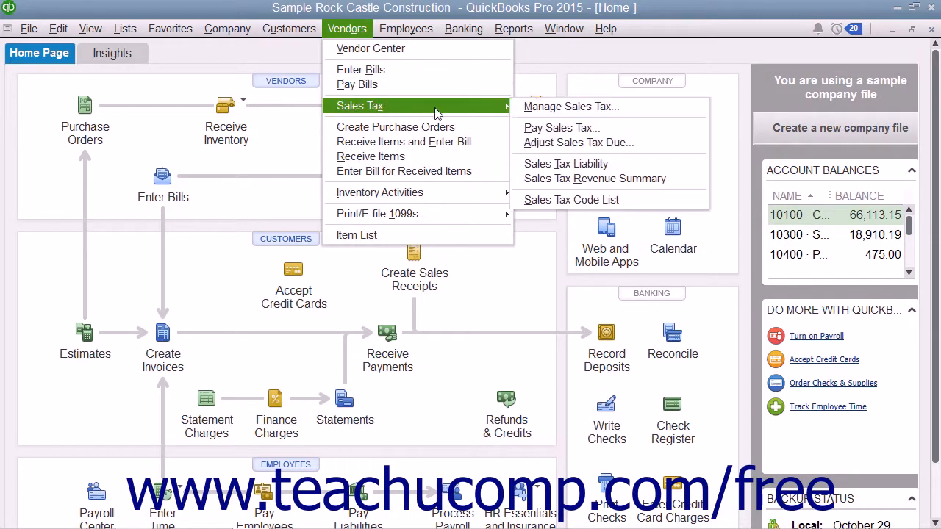
{"action": "left_click", "coordinate": [545, 130]}
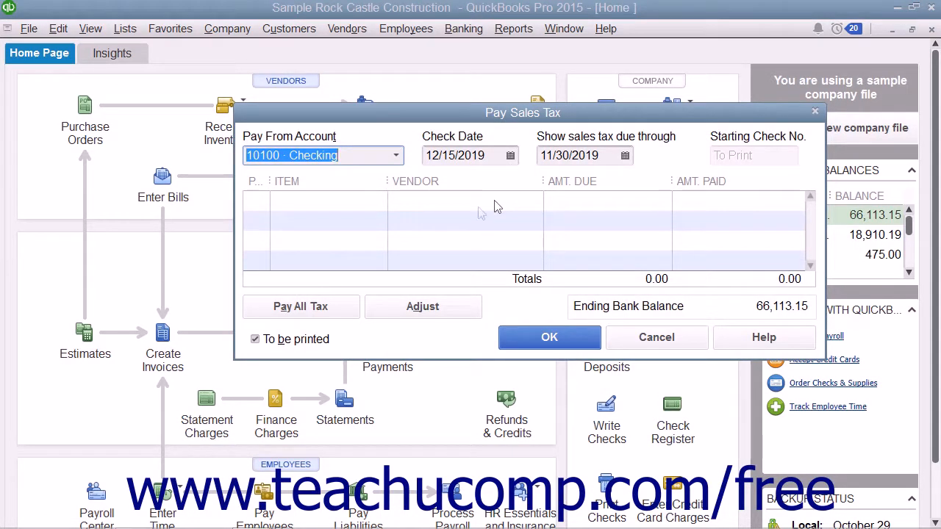
{"action": "left_click", "coordinate": [397, 156]}
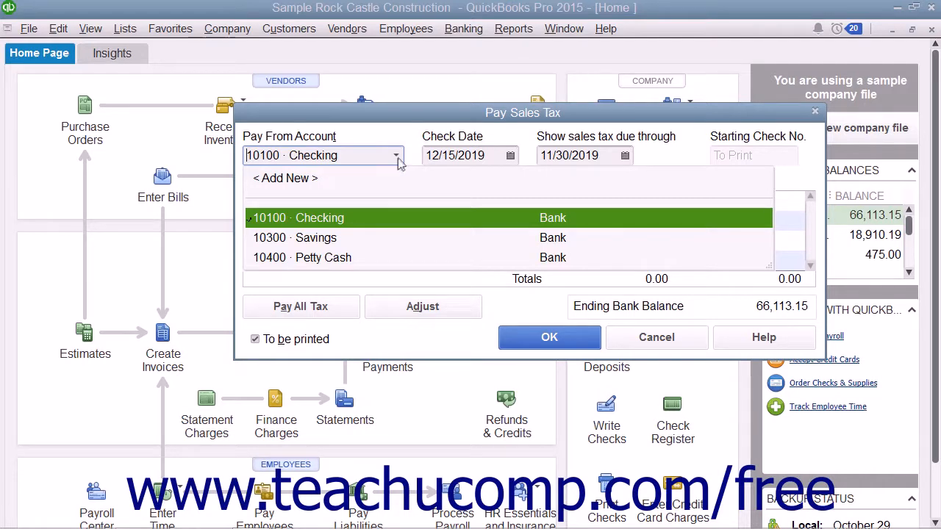
{"action": "left_click", "coordinate": [388, 220]}
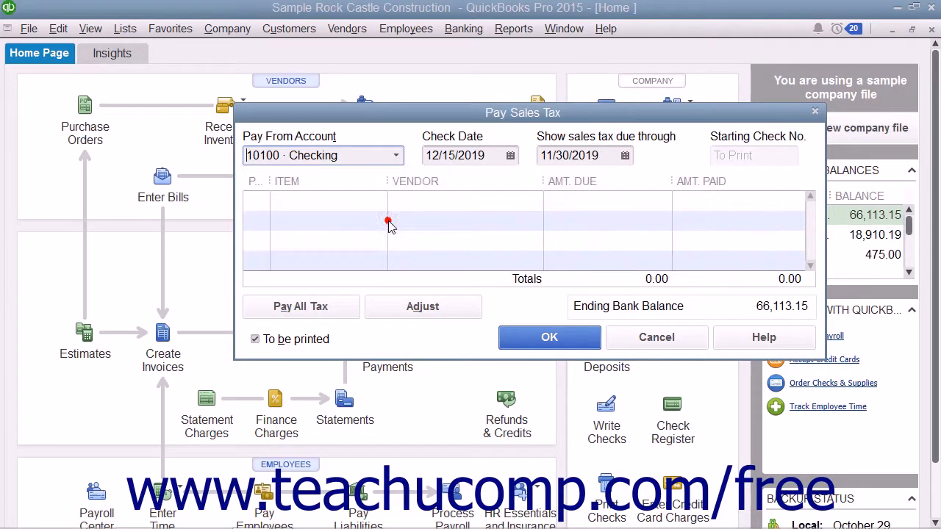
Step: Set the check date to 01/01/2020 and show the sales tax due through 12/31/2019
{"action": "left_click", "coordinate": [510, 155]}
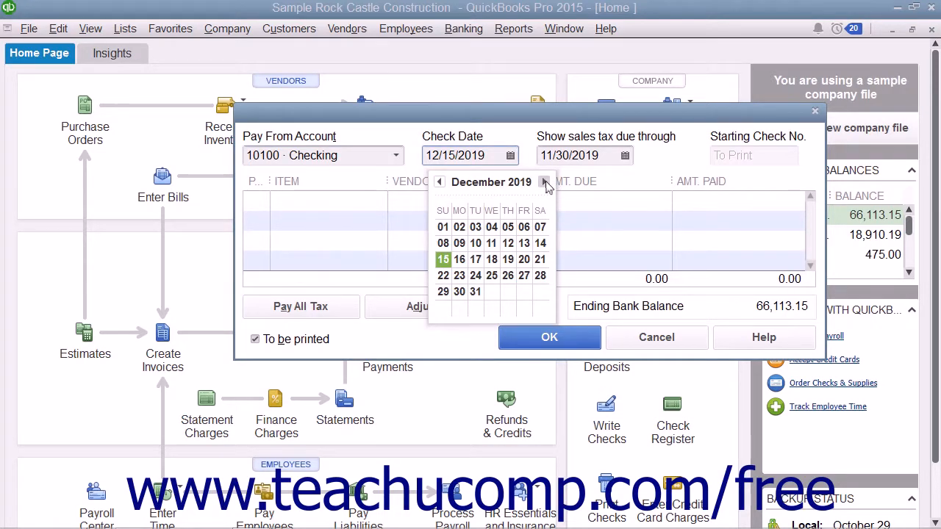
{"action": "left_click", "coordinate": [544, 182]}
{"action": "left_click", "coordinate": [492, 227]}
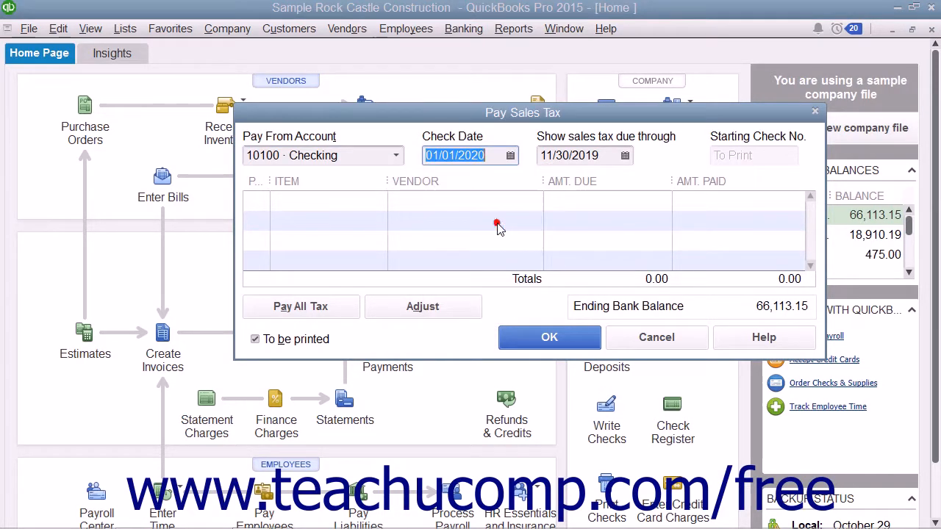
{"action": "left_click", "coordinate": [625, 156]}
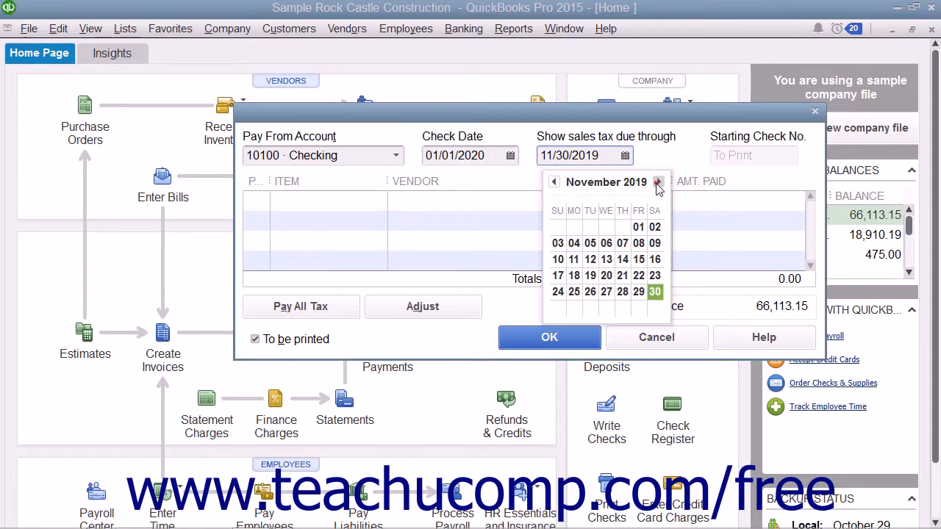
{"action": "left_click", "coordinate": [658, 182]}
{"action": "left_click", "coordinate": [590, 292]}
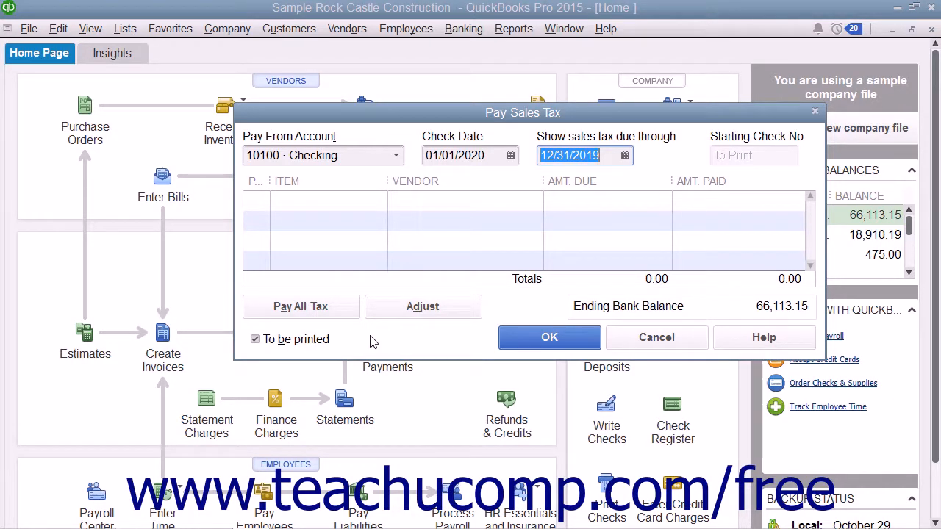
Step: Turn off the option to print the check, select the starting check number, and turn the print option back on
{"action": "left_click", "coordinate": [319, 343]}
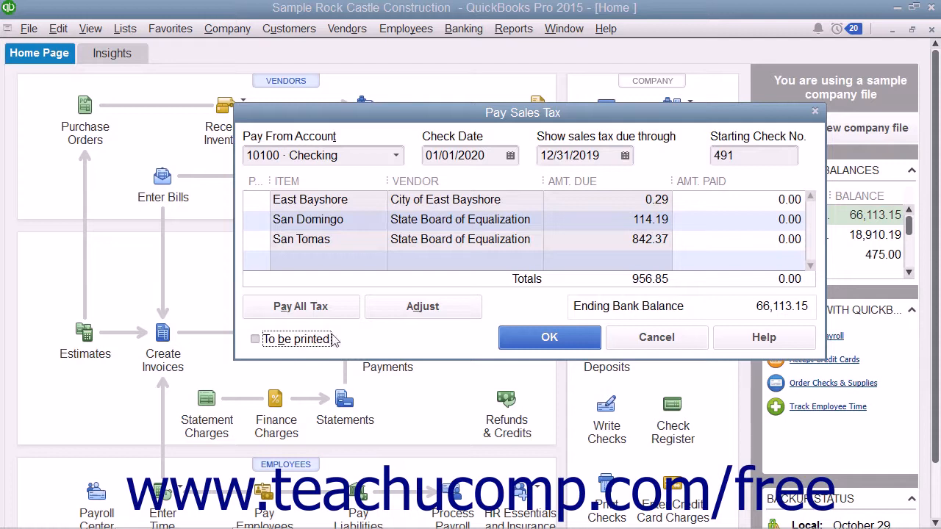
{"action": "left_click", "coordinate": [746, 155]}
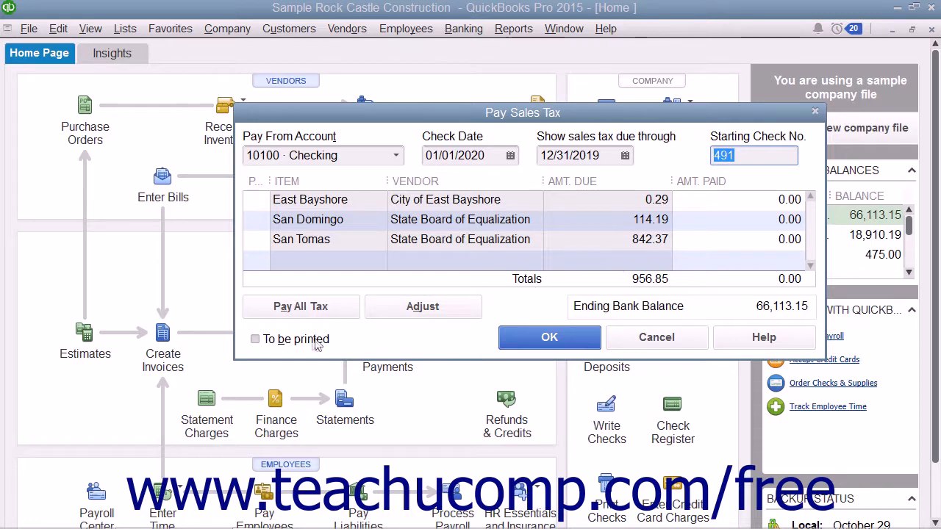
{"action": "left_click", "coordinate": [284, 339]}
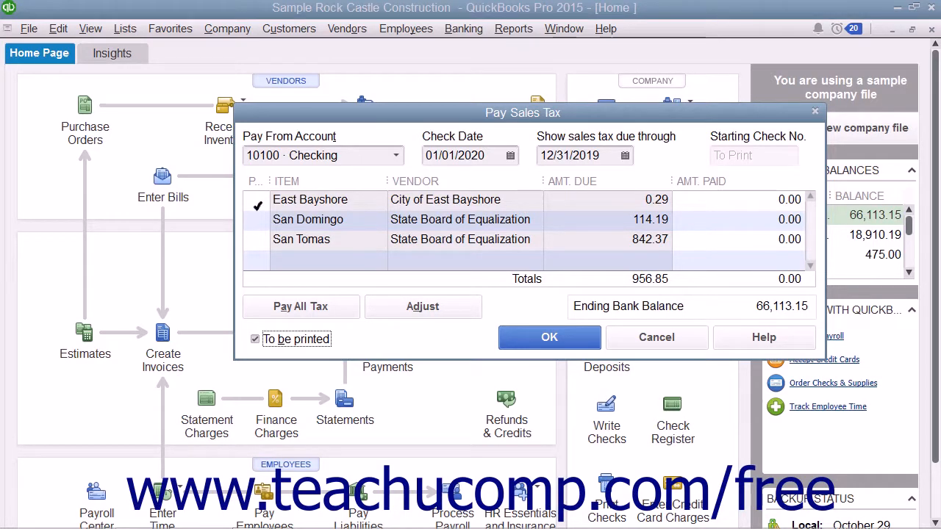
Step: Mark the East Bayshore, San Domingo and San Tomas sales tax items for payment
{"action": "left_click", "coordinate": [258, 206]}
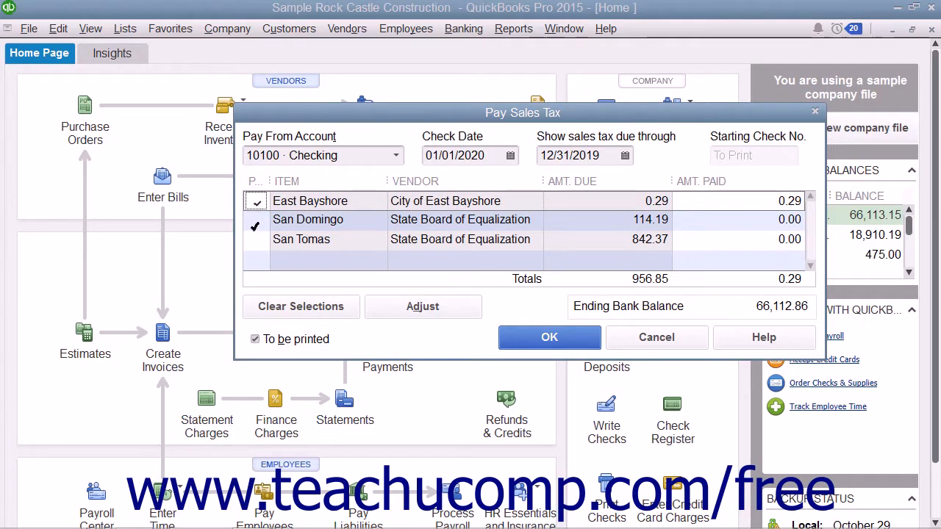
{"action": "left_click", "coordinate": [257, 222]}
{"action": "left_click", "coordinate": [255, 244]}
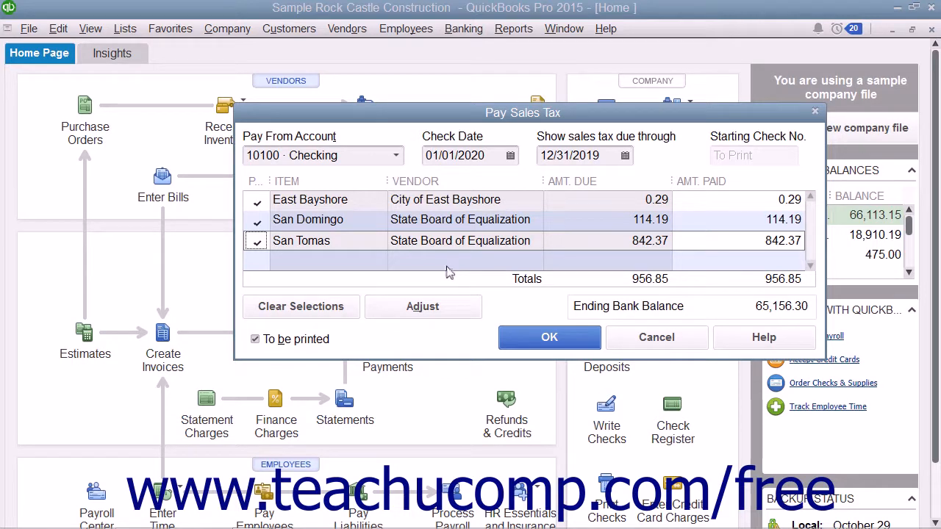
Step: Start a sales tax adjustment from the East Bayshore item, dated 12/16/2019, with City of East Bayshore as the sales tax vendor
{"action": "left_click", "coordinate": [398, 202]}
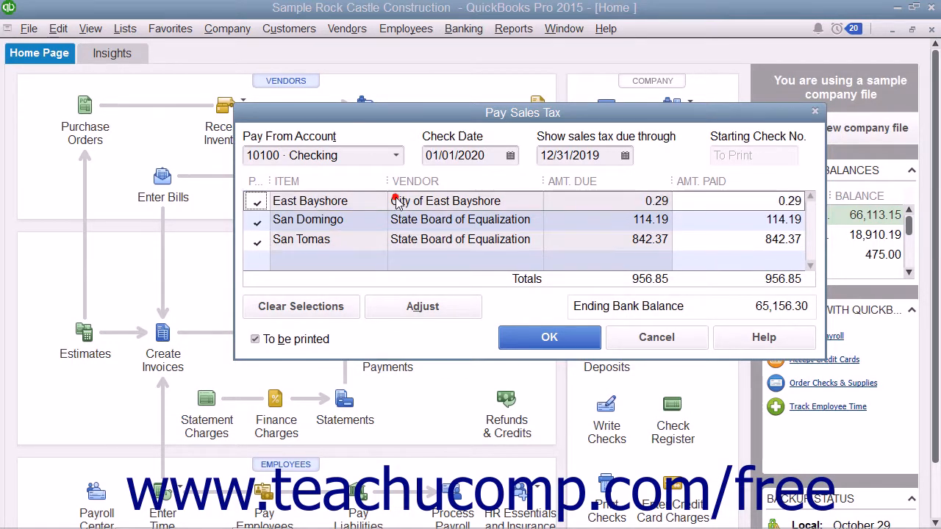
{"action": "left_click", "coordinate": [411, 309]}
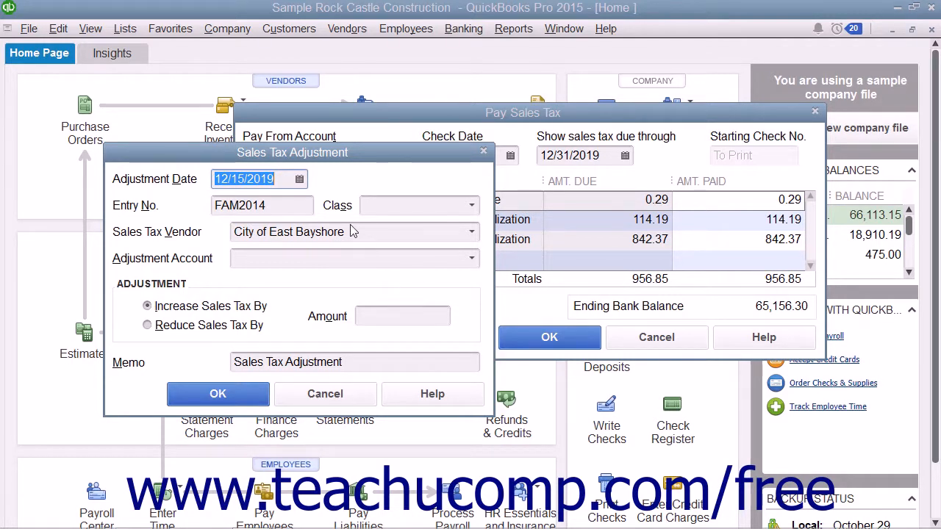
{"action": "left_click", "coordinate": [299, 179]}
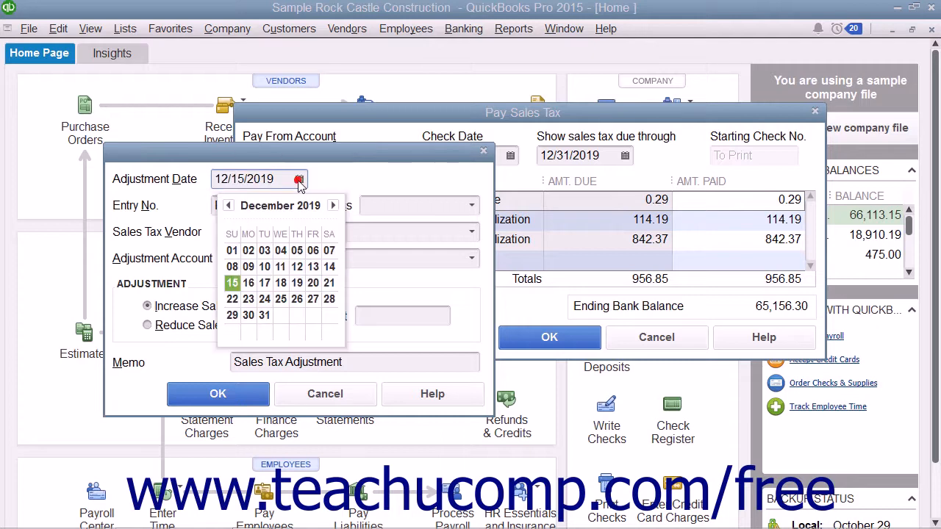
{"action": "left_click", "coordinate": [250, 283]}
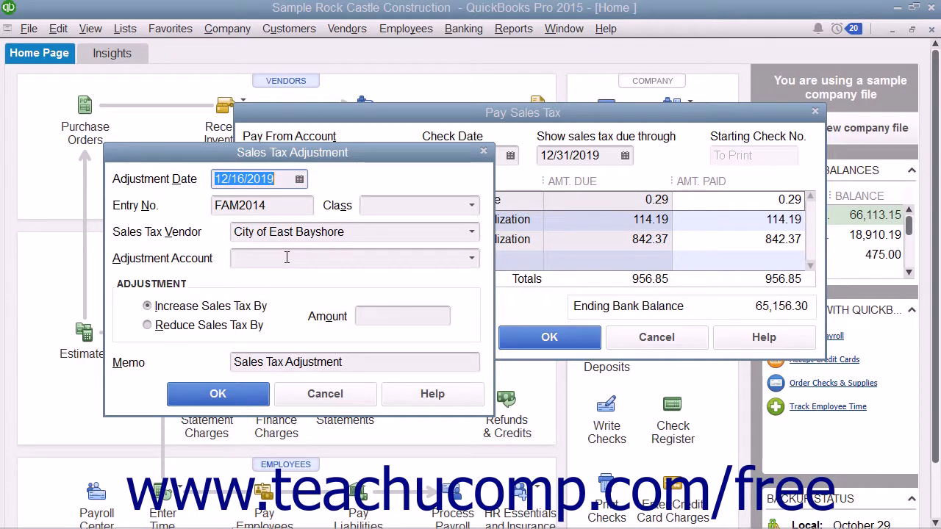
{"action": "left_click", "coordinate": [279, 206]}
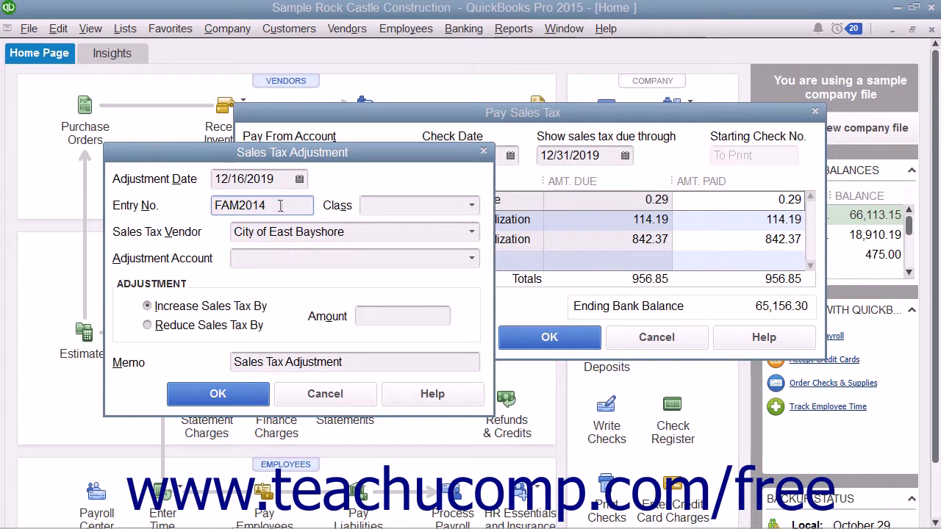
{"action": "left_click", "coordinate": [473, 237]}
{"action": "left_click", "coordinate": [353, 334]}
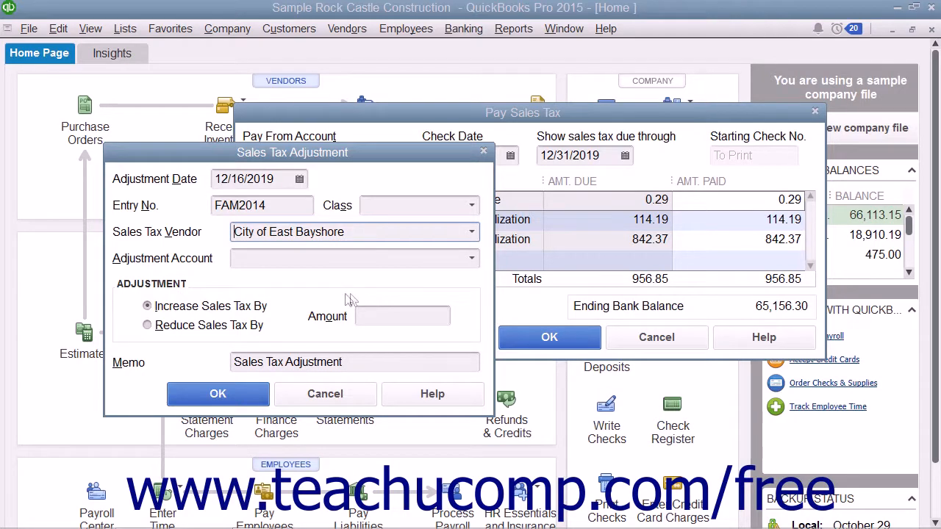
Step: Browse the adjustment accounts and try the reduce sales tax option, cancelling the adjustment without entering an amount
{"action": "left_click", "coordinate": [311, 261]}
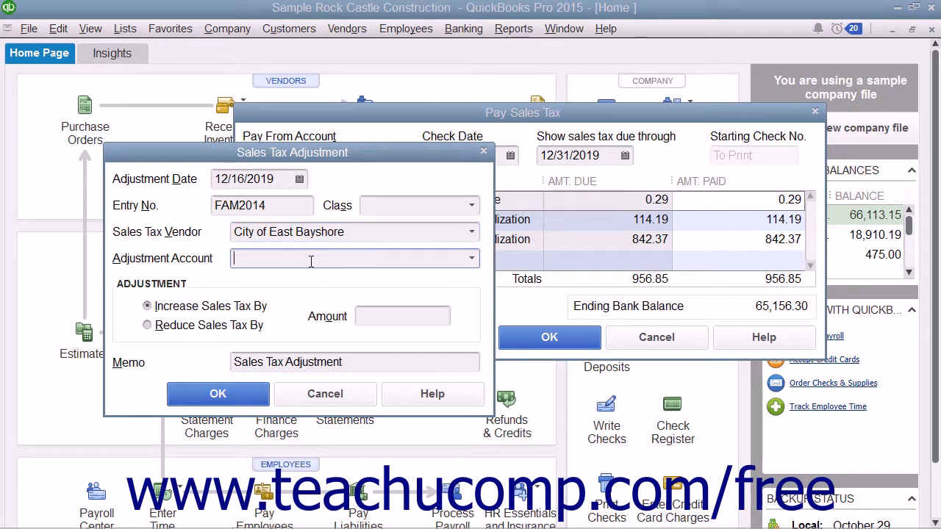
{"action": "left_click", "coordinate": [472, 258]}
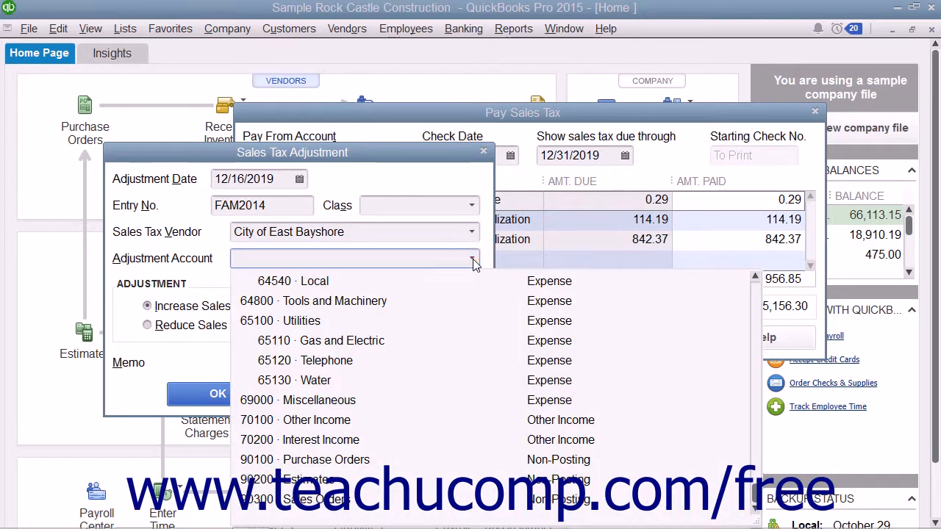
{"action": "left_click", "coordinate": [472, 258]}
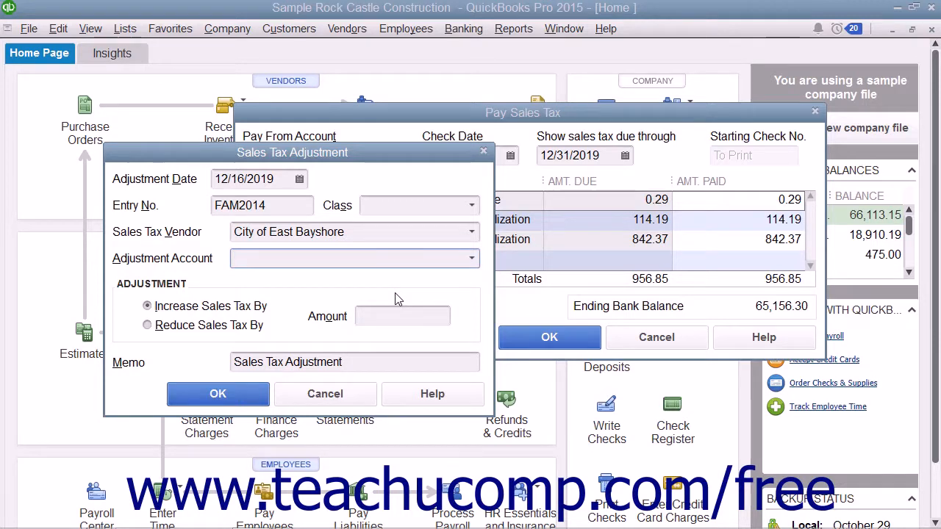
{"action": "left_click", "coordinate": [155, 311]}
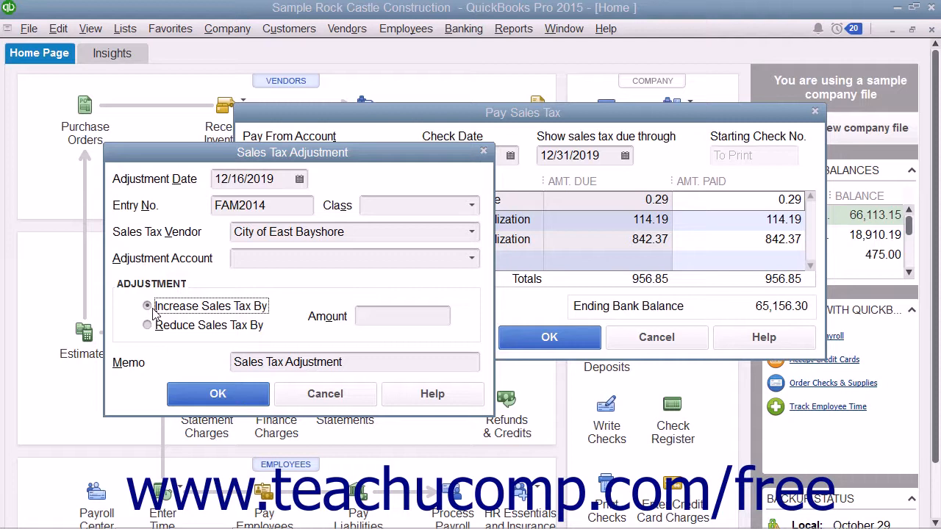
{"action": "left_click", "coordinate": [157, 328]}
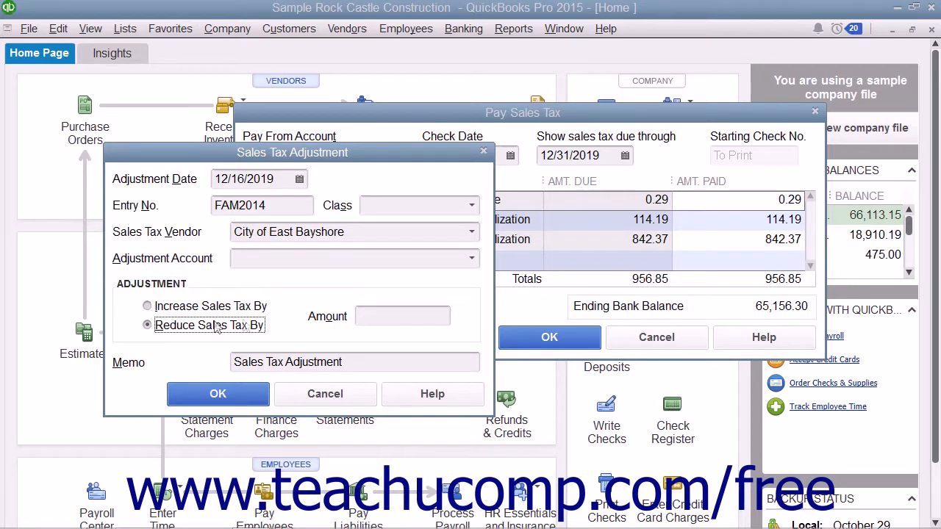
{"action": "left_click", "coordinate": [365, 316]}
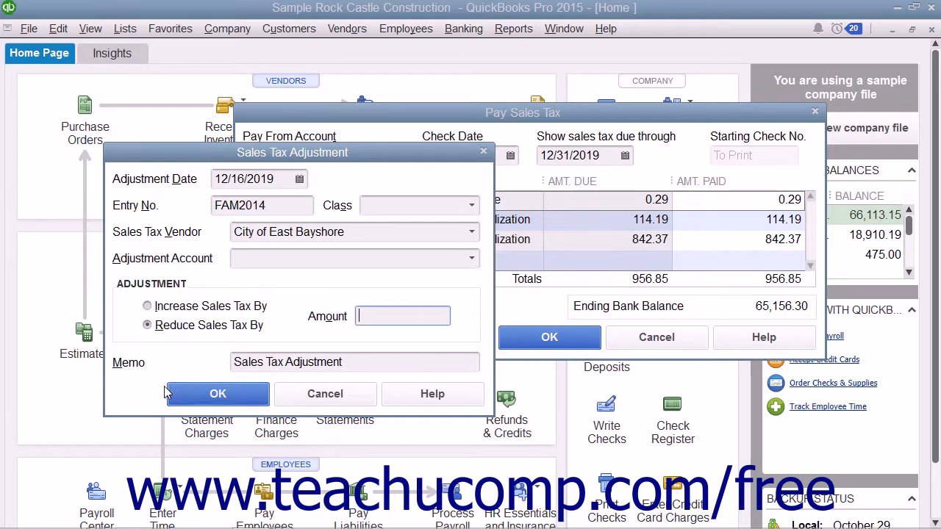
{"action": "left_click", "coordinate": [320, 394]}
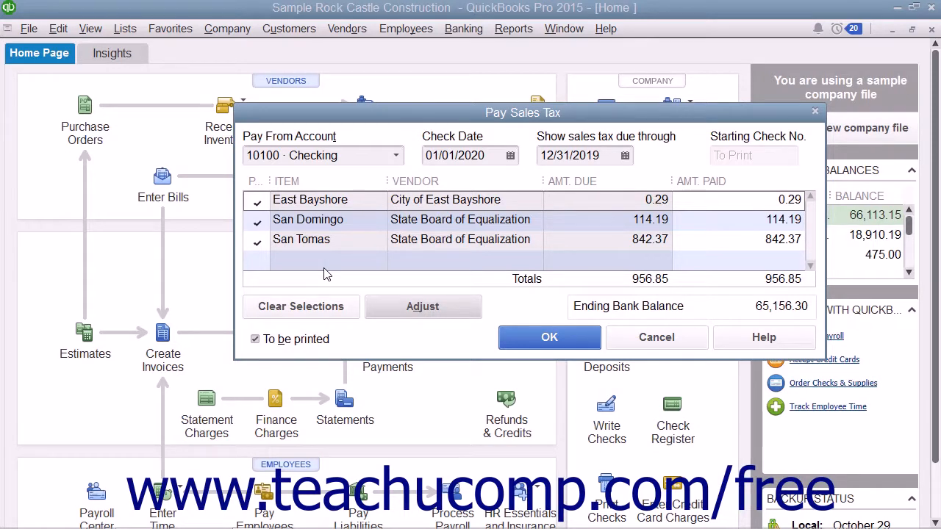
Step: Record the sales tax payment for the marked items
{"action": "left_click", "coordinate": [549, 340]}
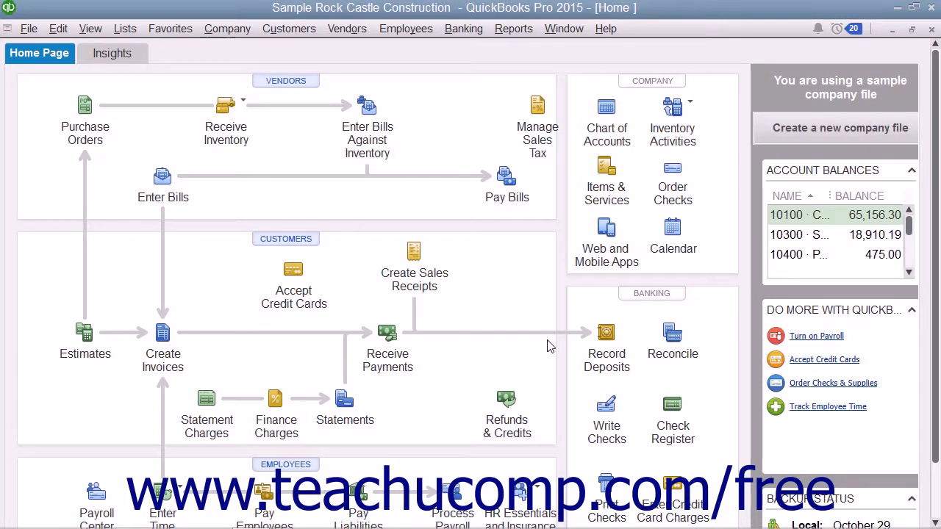